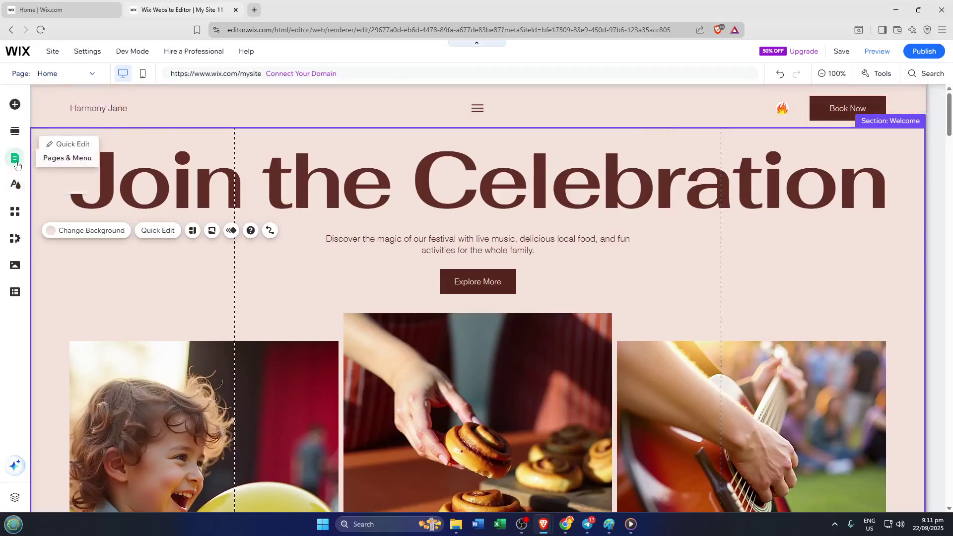
# From Pages & Menu, start a new page to bring up the template gallery
pyautogui.click(15, 158)
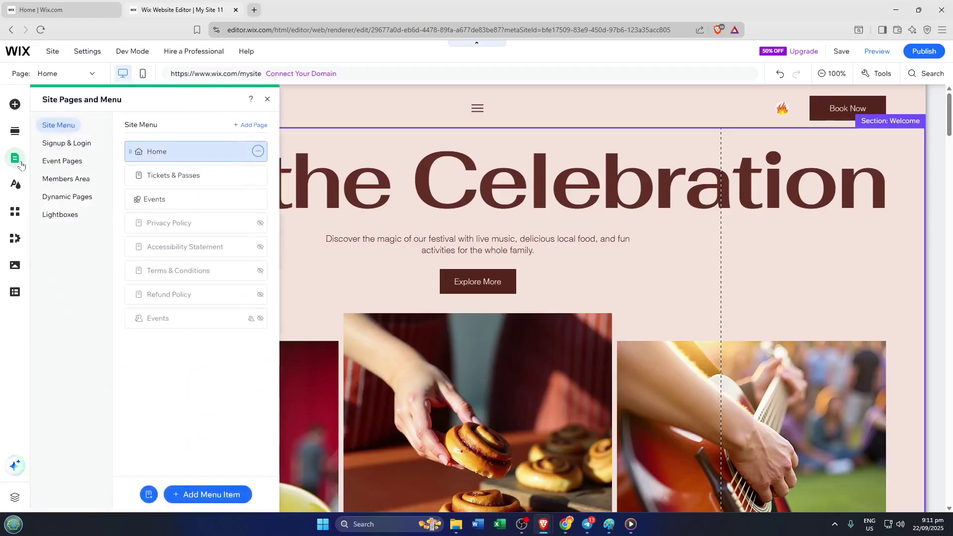
pyautogui.click(255, 126)
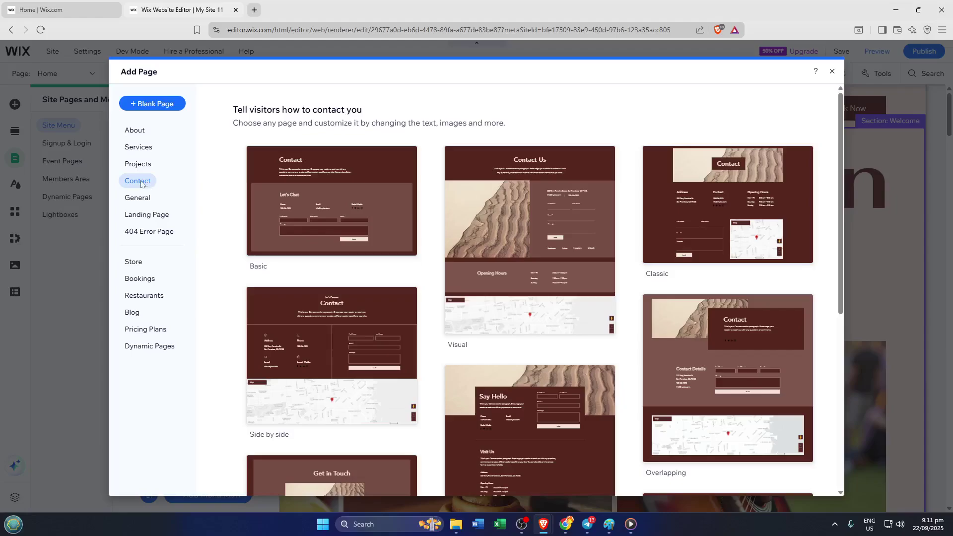
# Add a 'Contact' page from the Basic contact template and move it below Refund Policy
pyautogui.click(141, 183)
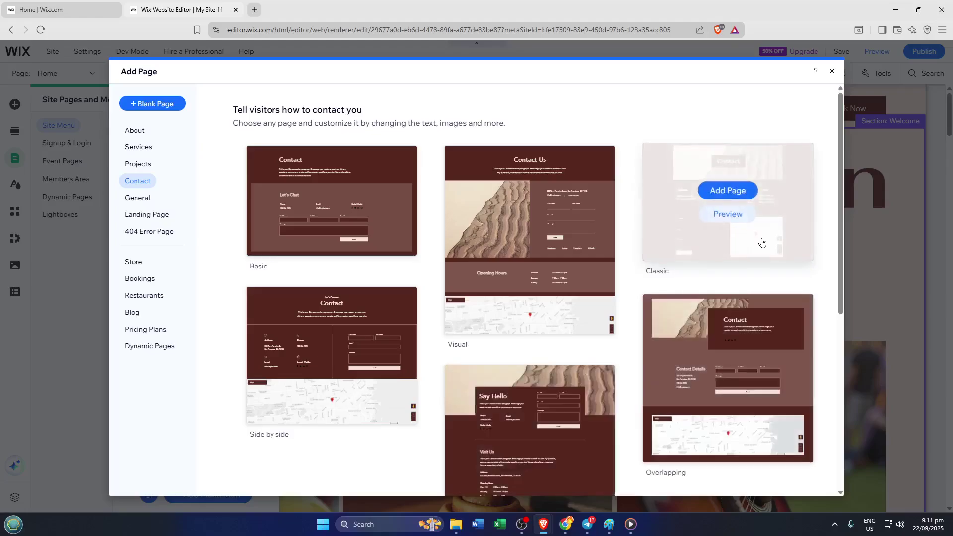
pyautogui.scroll(-1, 763, 245)
pyautogui.scroll(-1, 763, 245)
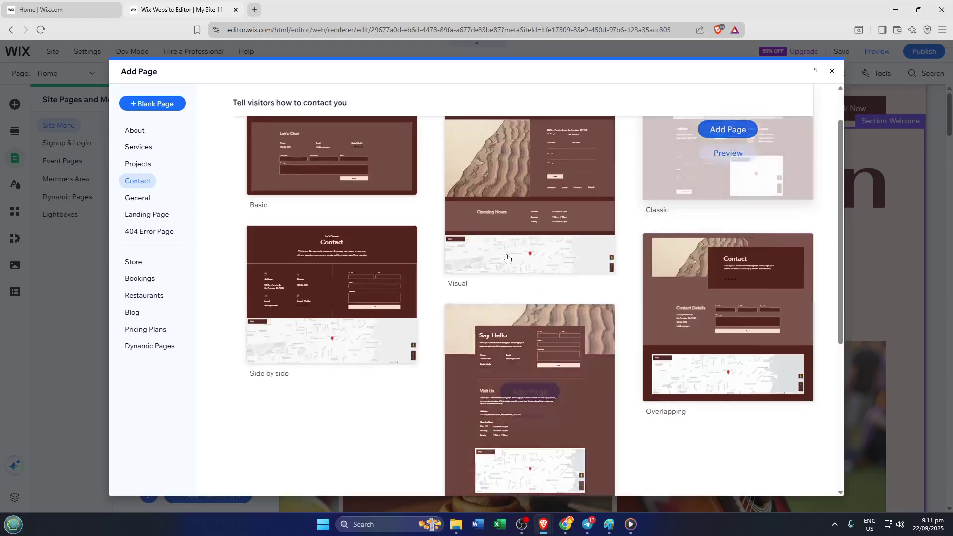
pyautogui.scroll(2, 429, 218)
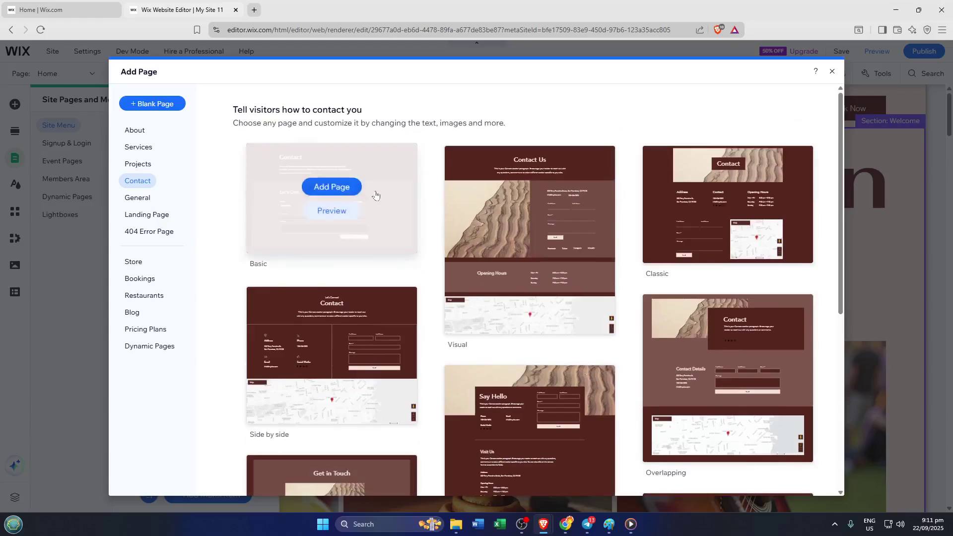
pyautogui.click(327, 189)
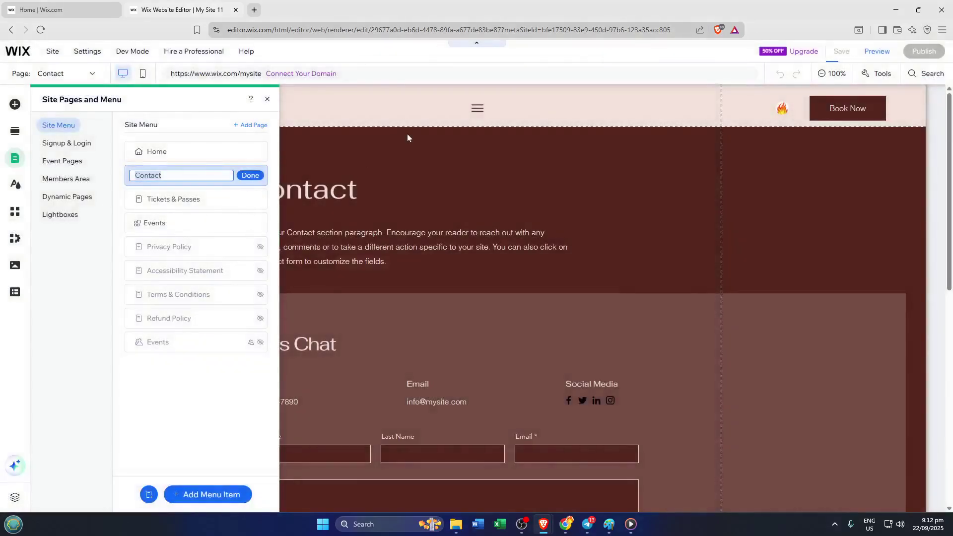
pyautogui.click(250, 176)
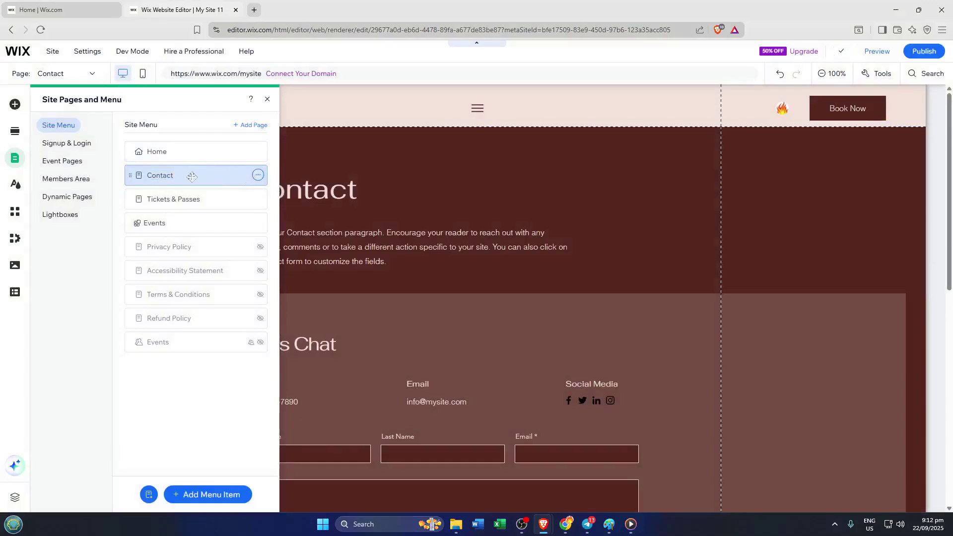
pyautogui.moveTo(192, 177); pyautogui.dragTo(200, 360)
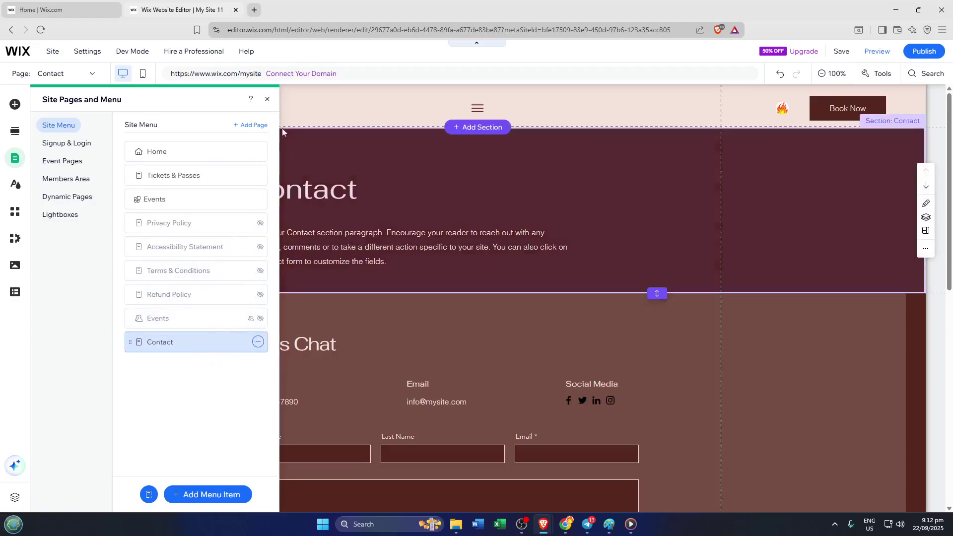
pyautogui.click(267, 102)
pyautogui.scroll(-2, 627, 307)
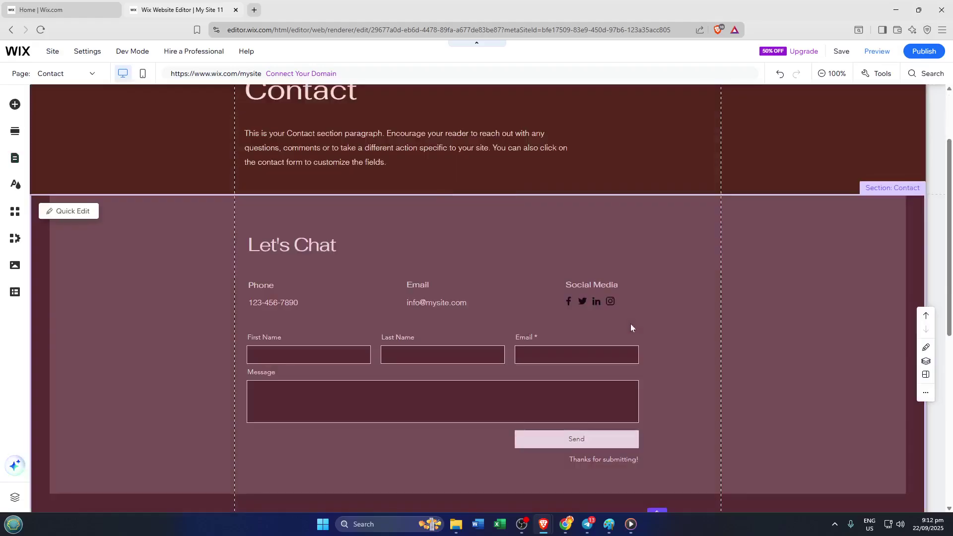
pyautogui.scroll(-1, 680, 327)
pyautogui.click(721, 233)
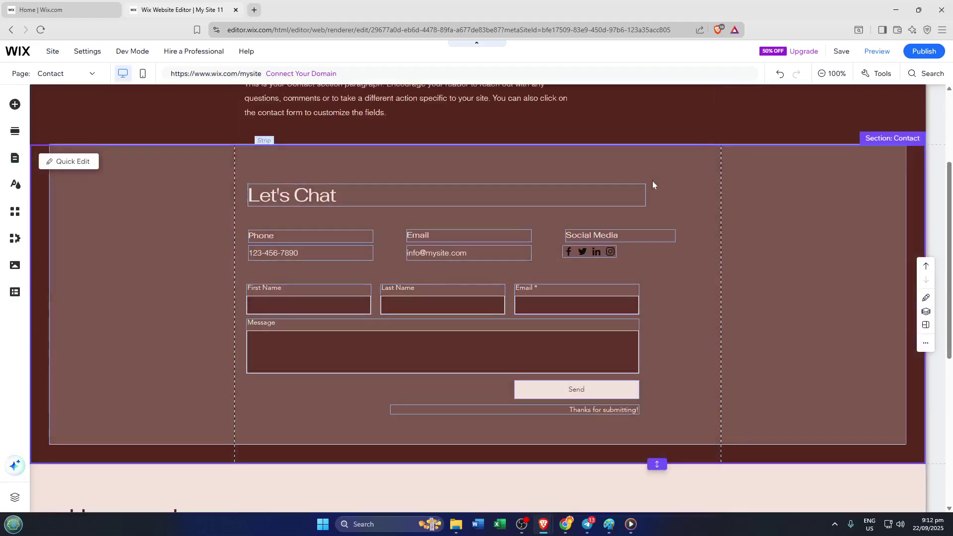
pyautogui.click(667, 175)
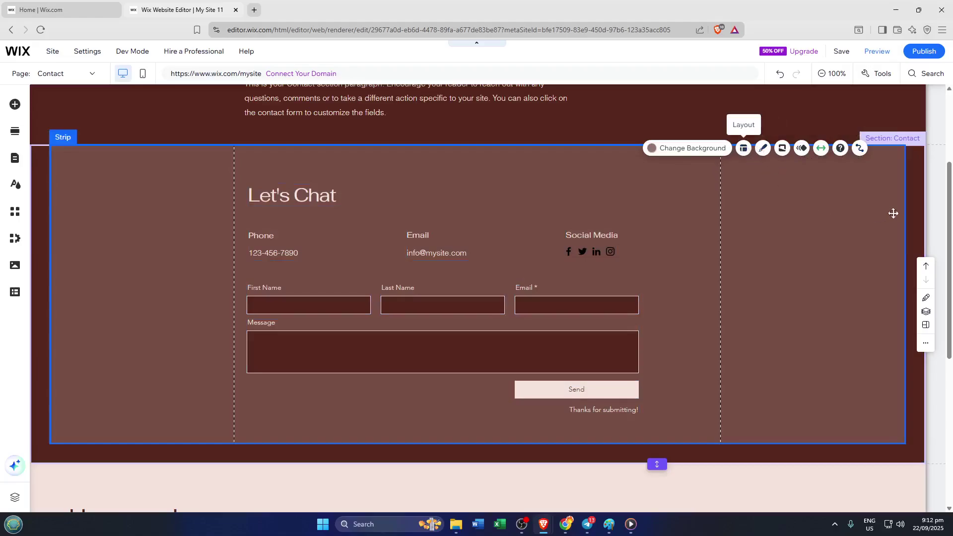
pyautogui.click(905, 202)
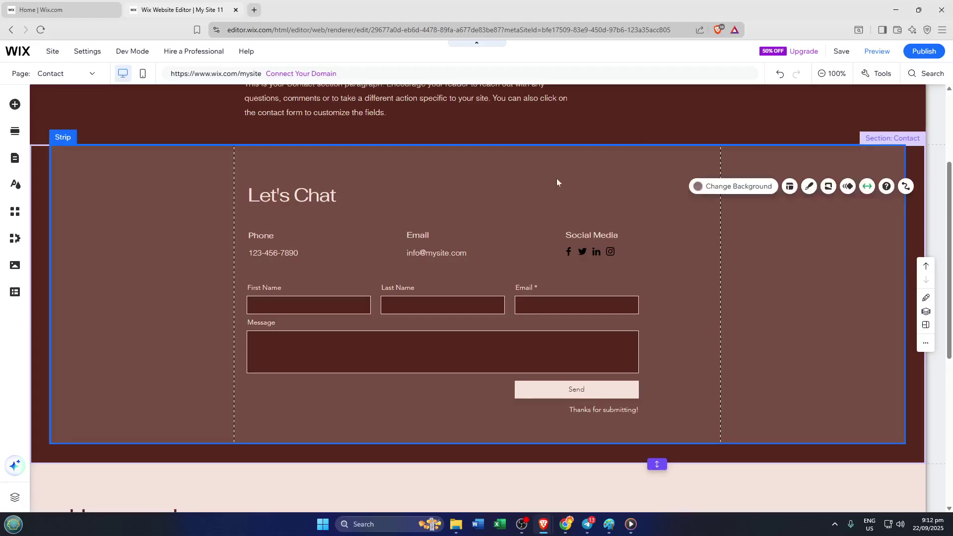
pyautogui.click(579, 129)
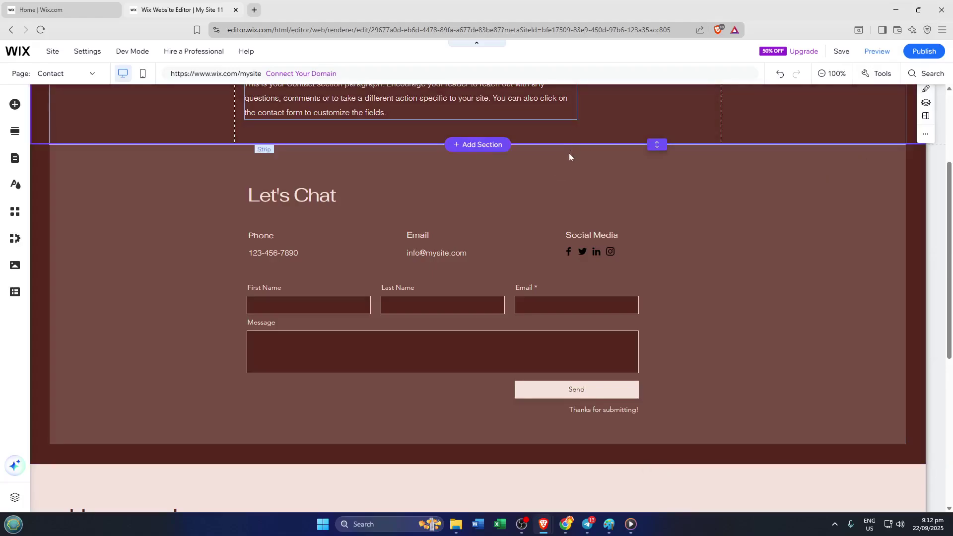
pyautogui.click(563, 169)
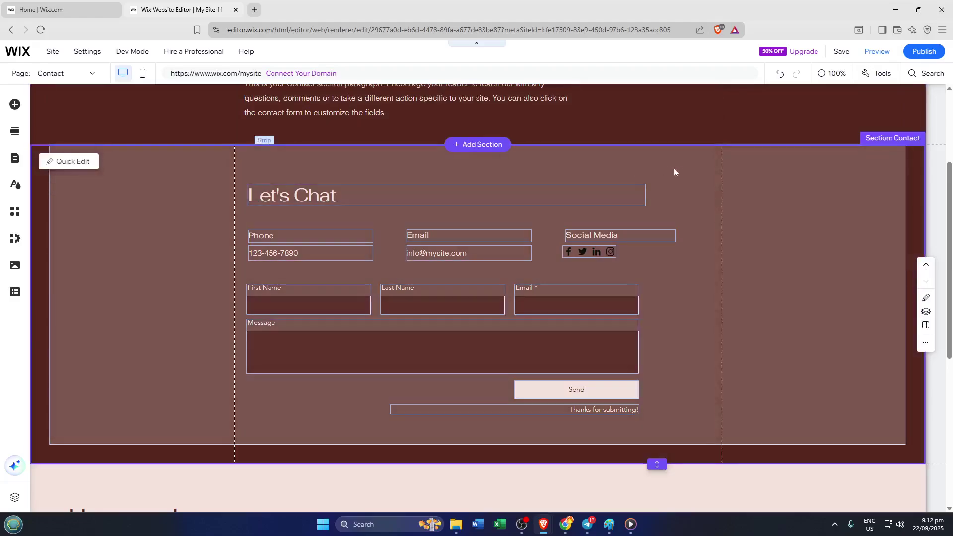
pyautogui.click(72, 162)
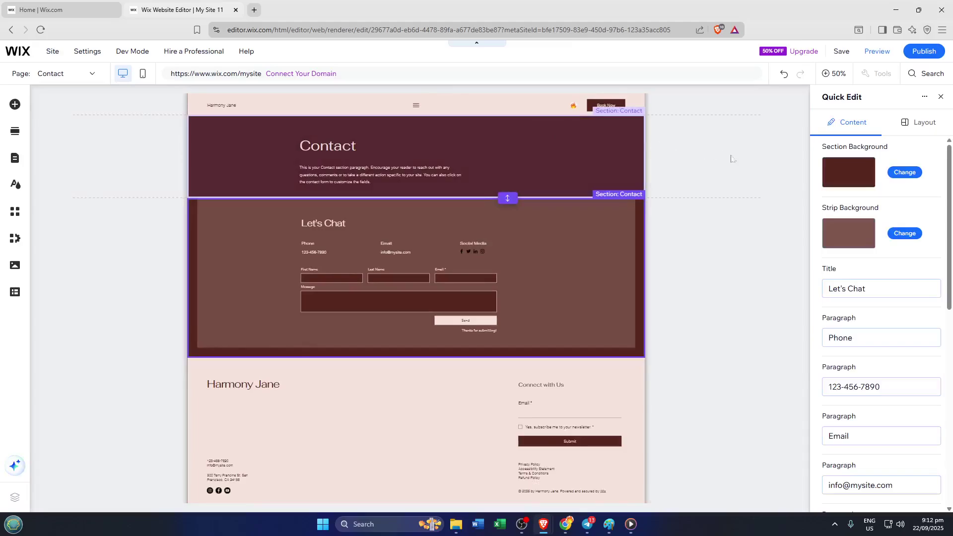
pyautogui.scroll(-2, 889, 223)
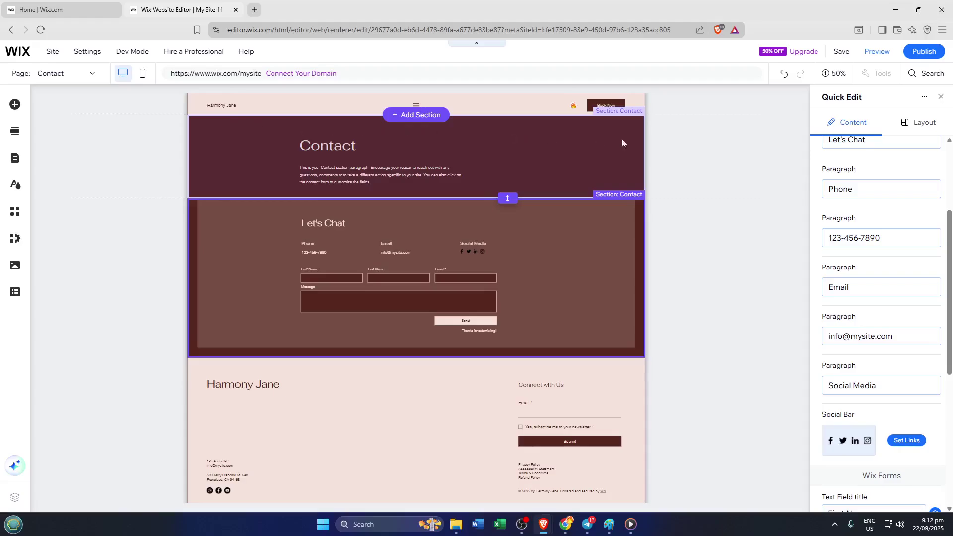
pyautogui.click(940, 98)
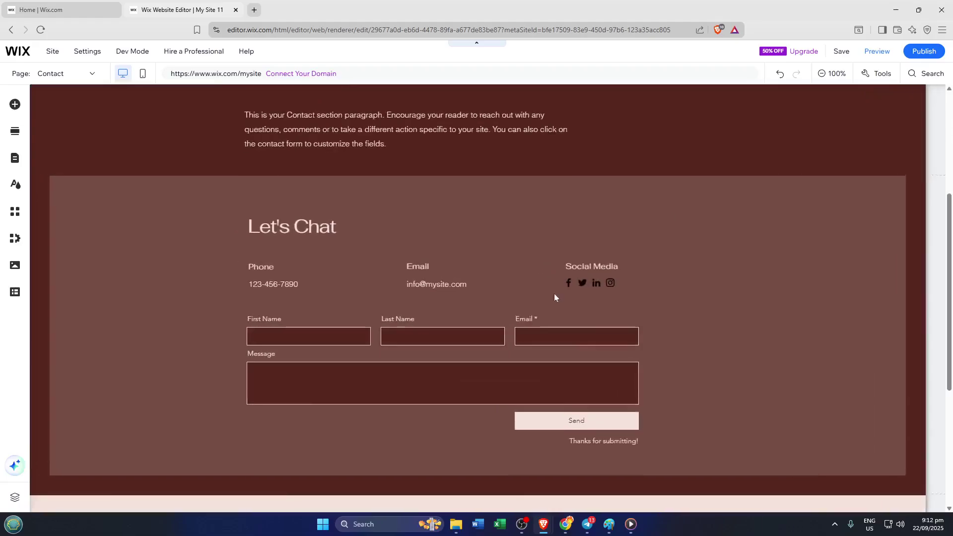
pyautogui.scroll(-5, 554, 297)
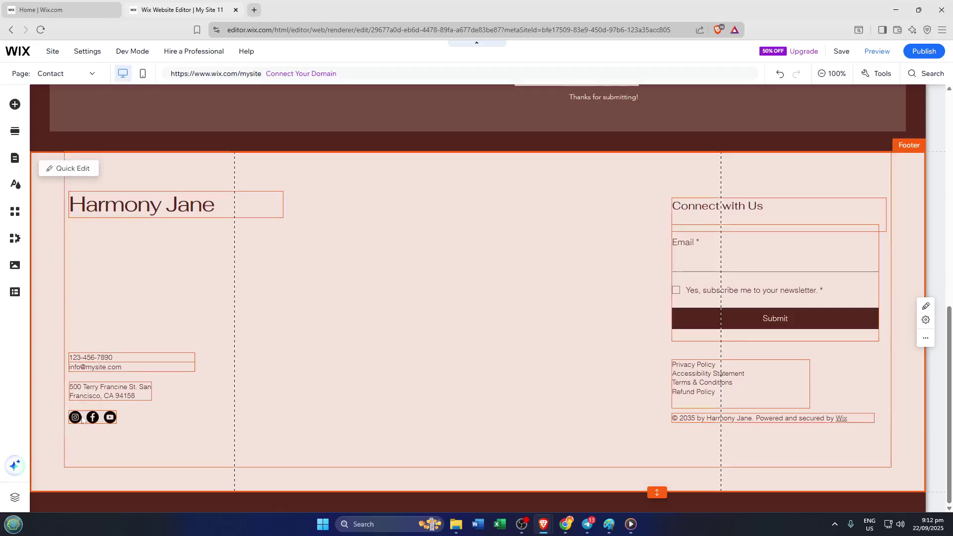
# Open the footer Social Bar's links, browse icons without adding any, and view YouTube's link
pyautogui.click(95, 418)
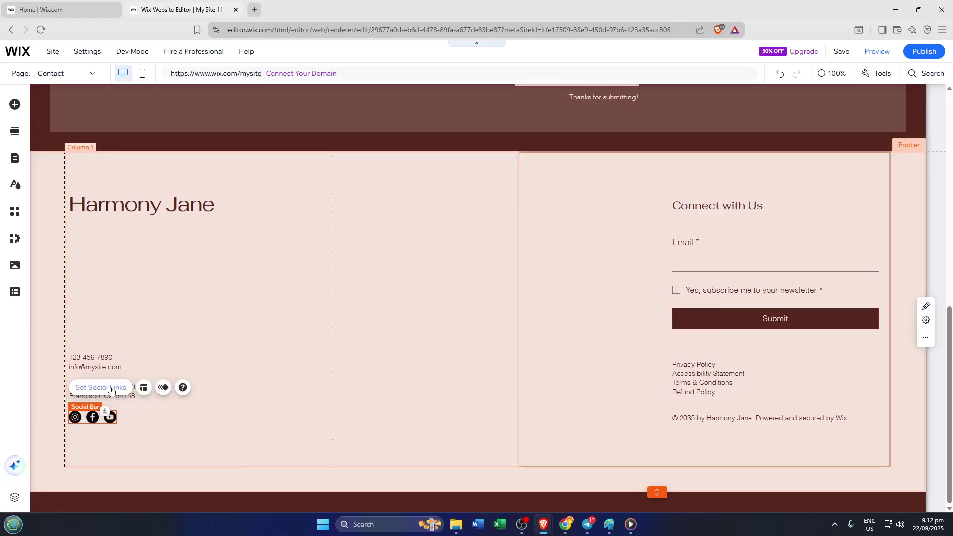
pyautogui.click(111, 389)
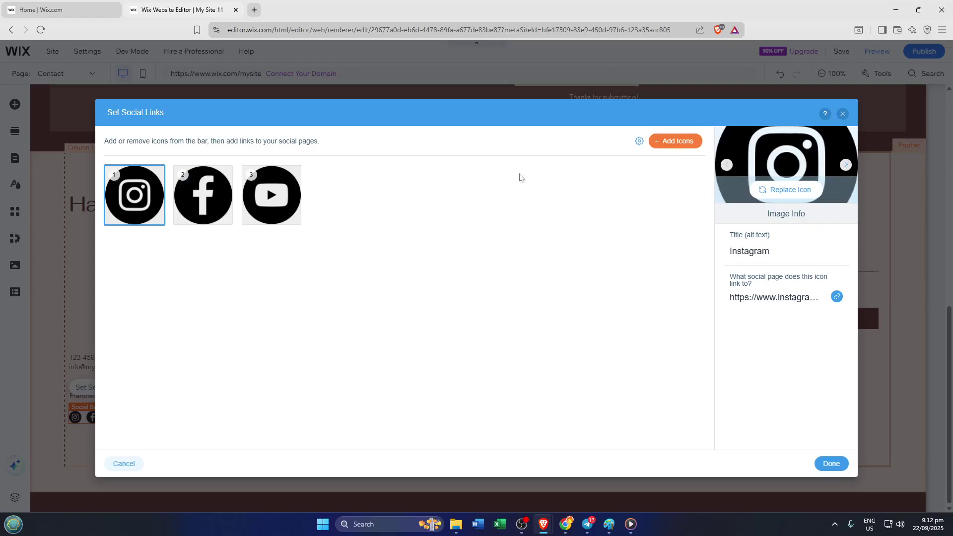
pyautogui.click(675, 141)
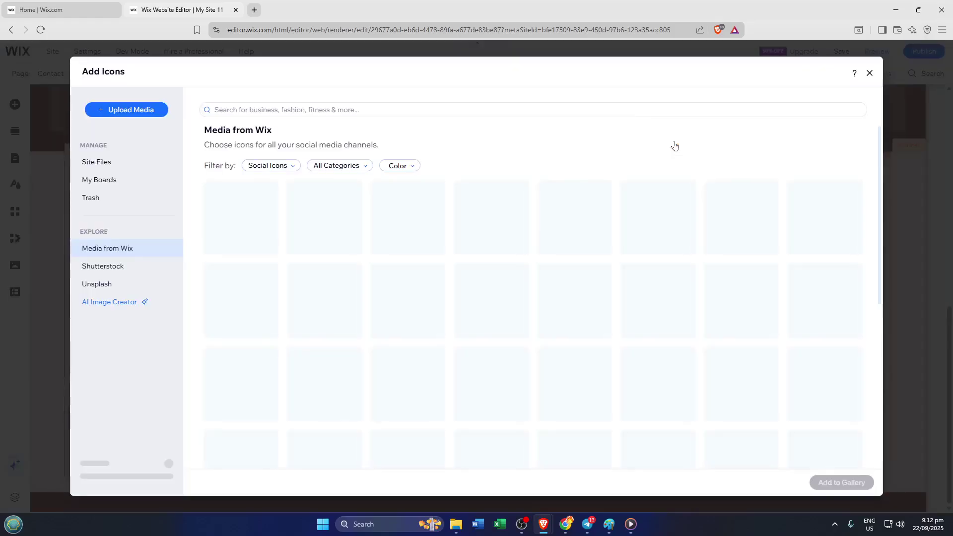
pyautogui.scroll(-2, 403, 239)
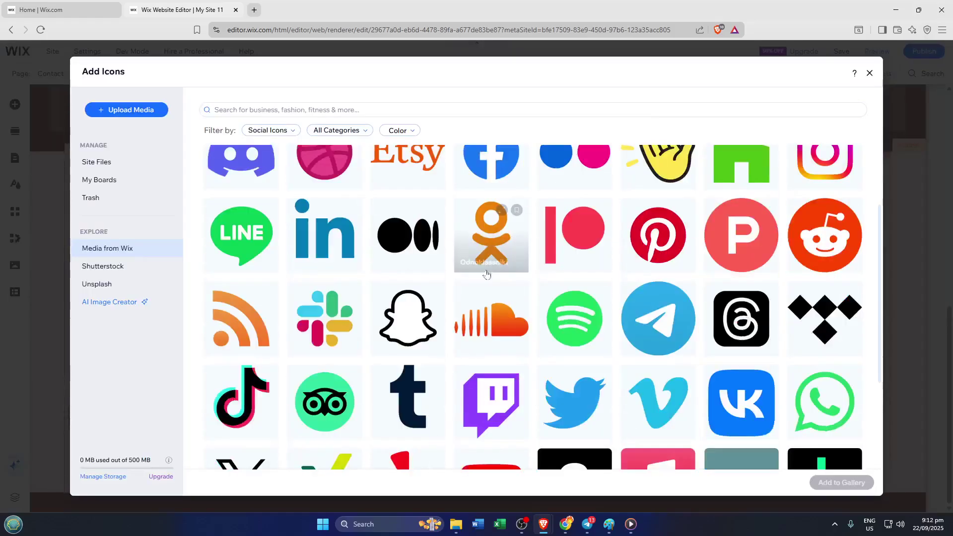
pyautogui.scroll(-1, 703, 265)
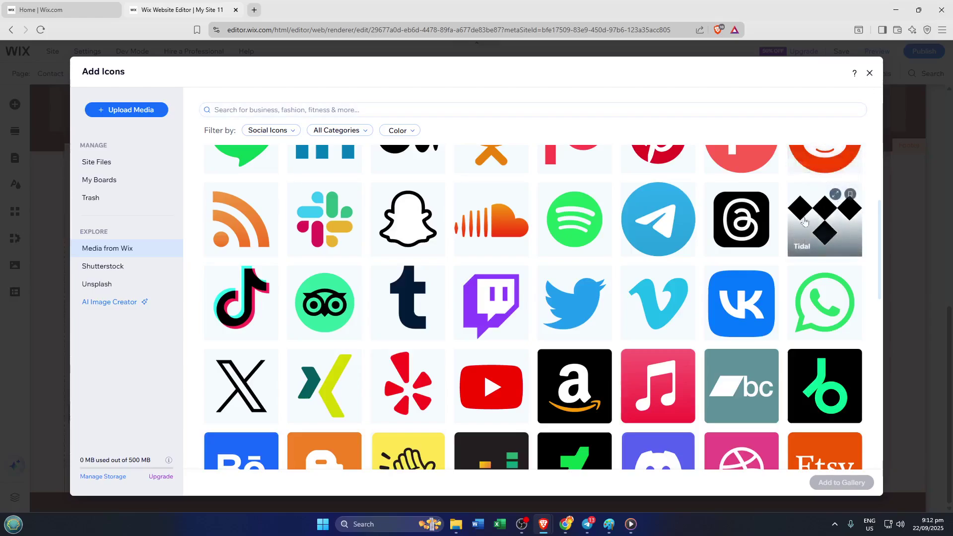
pyautogui.click(869, 74)
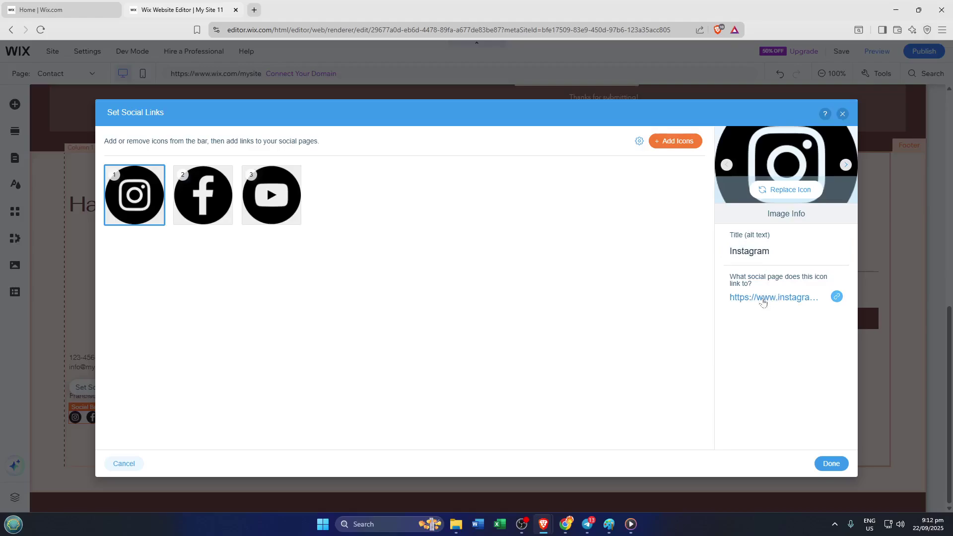
pyautogui.click(294, 202)
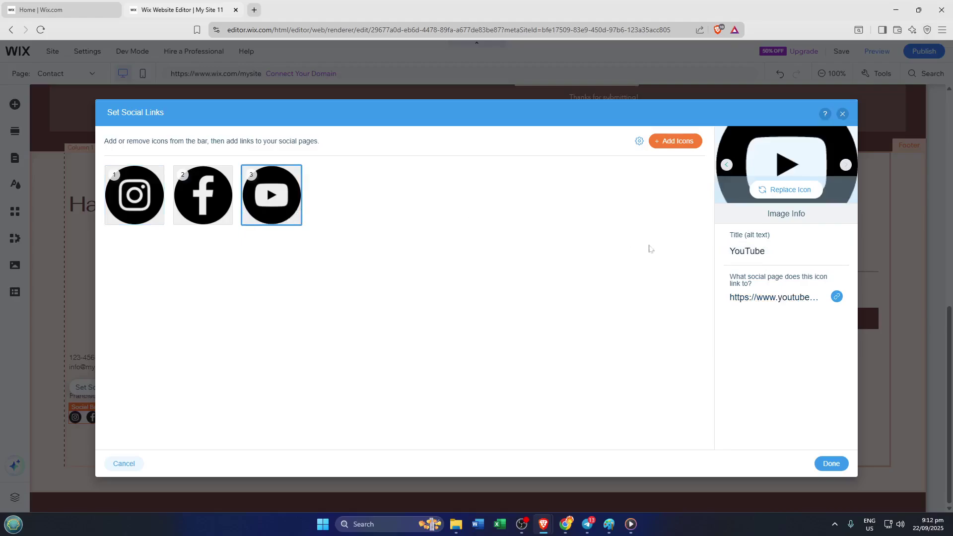